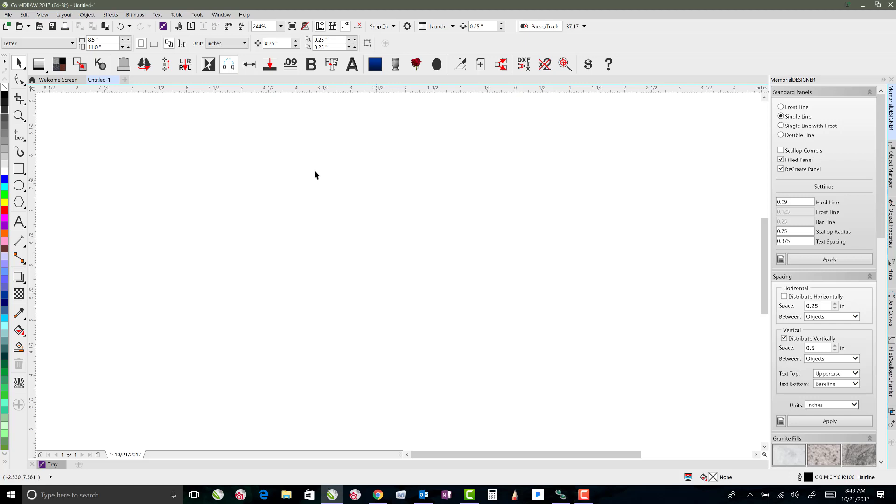
Type the three MDRoman lines JOSEPH, JR., DEC. 23, 1805 and JUNE 27, 1844 on the canvas.
{"action": "left_click", "coordinate": [20, 224]}
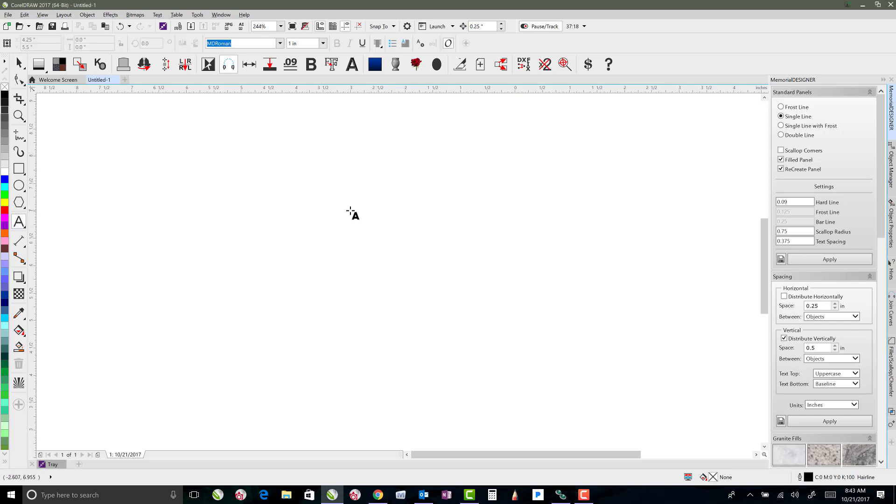
{"action": "left_click", "coordinate": [378, 171]}
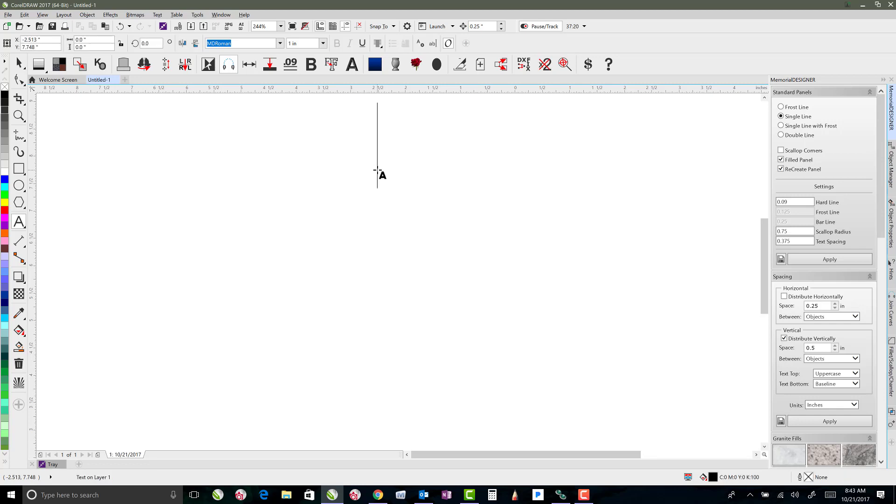
{"action": "type", "text": "JOSEPH"}
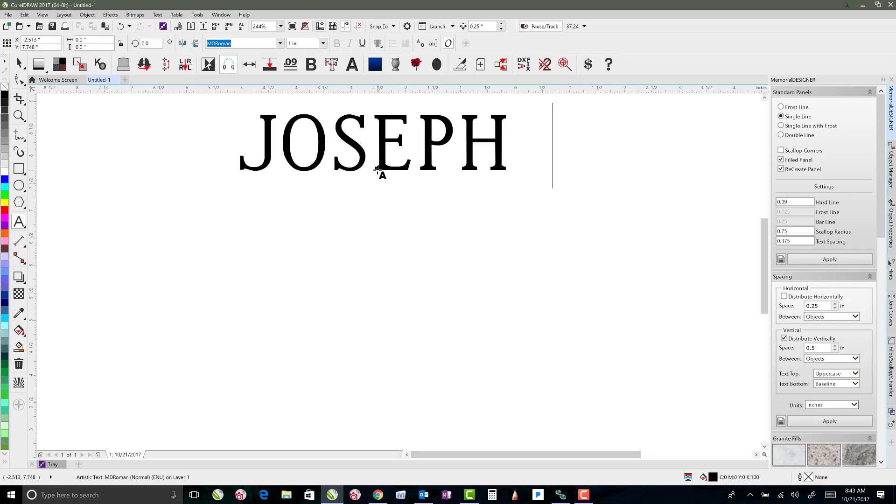
{"action": "key", "text": "BackSpace"}
{"action": "type", "text": ", JR."}
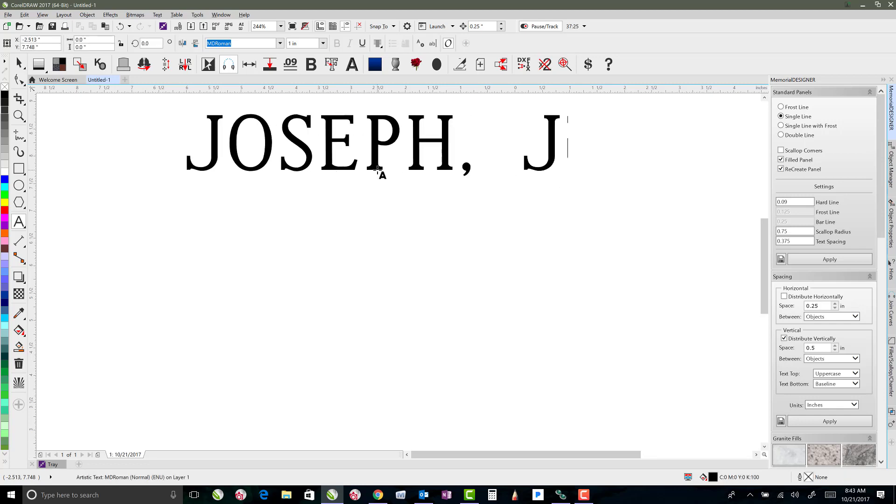
{"action": "key", "text": "Return"}
{"action": "type", "text": "DEC"}
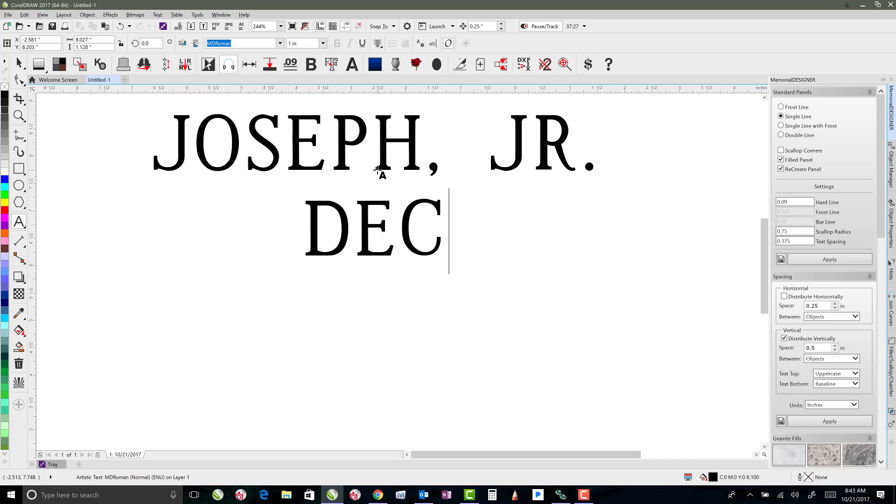
{"action": "type", "text": ". 23, 1805"}
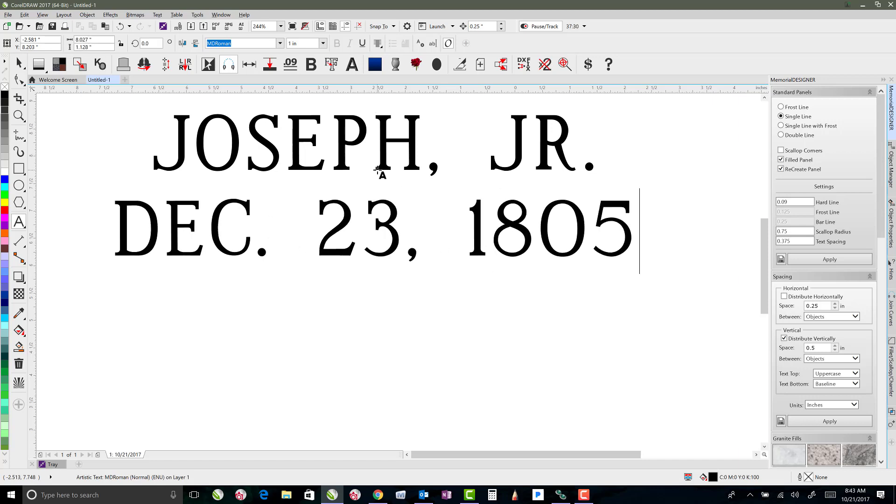
{"action": "key", "text": "Return"}
{"action": "type", "text": "JUNE"}
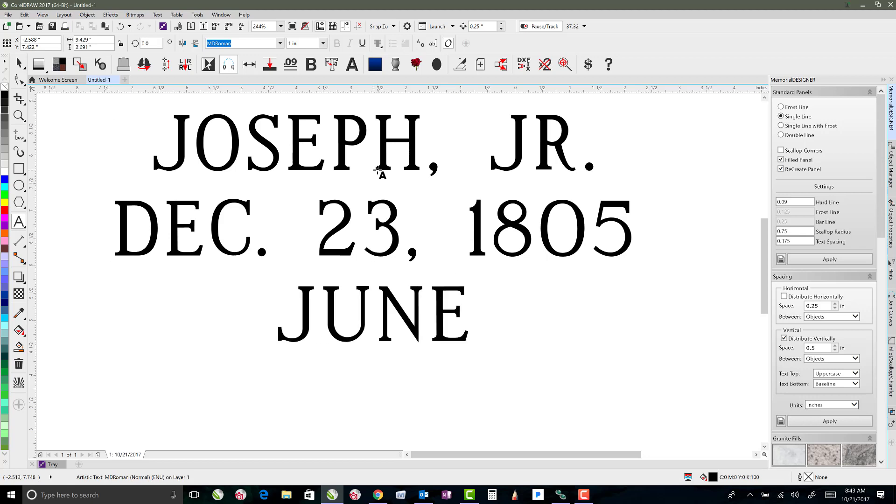
{"action": "type", "text": " 27, "}
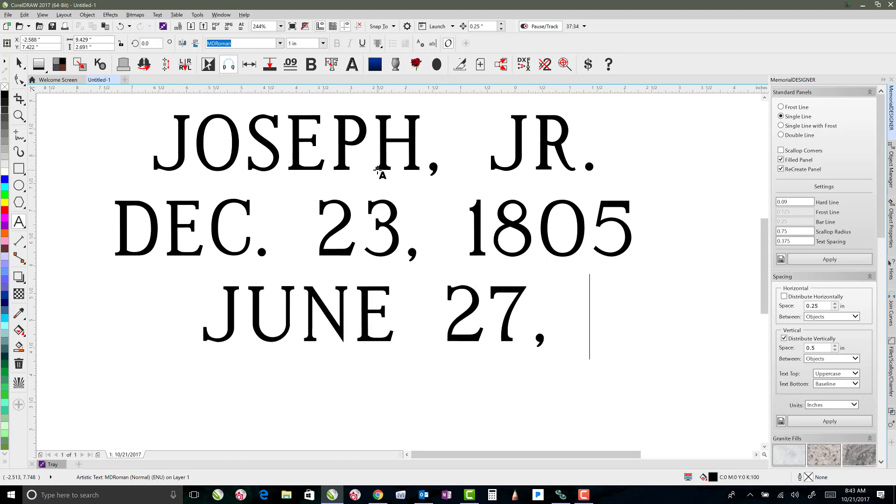
{"action": "type", "text": "1844"}
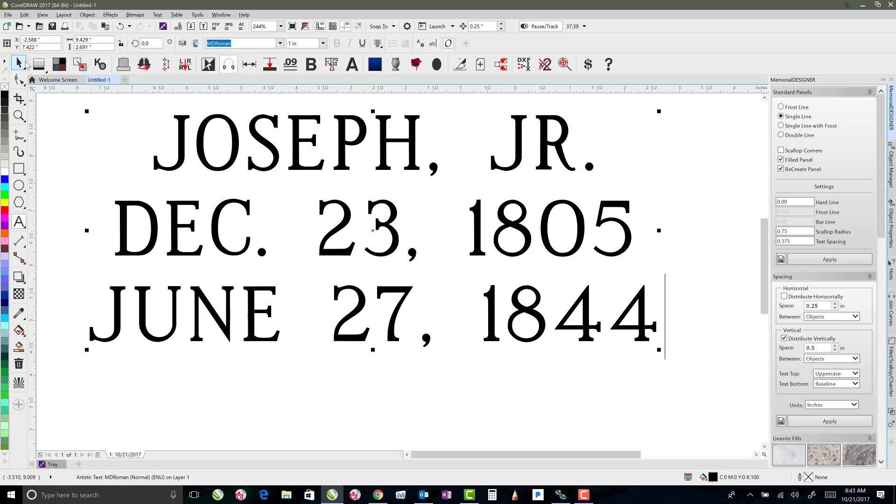
Enlarge the JOSEPH, JR. line to 1.25 in, then reselect the whole inscription.
{"action": "left_click_drag", "start_coordinate": [152, 168], "coordinate": [612, 182]}
{"action": "left_click", "coordinate": [332, 64]}
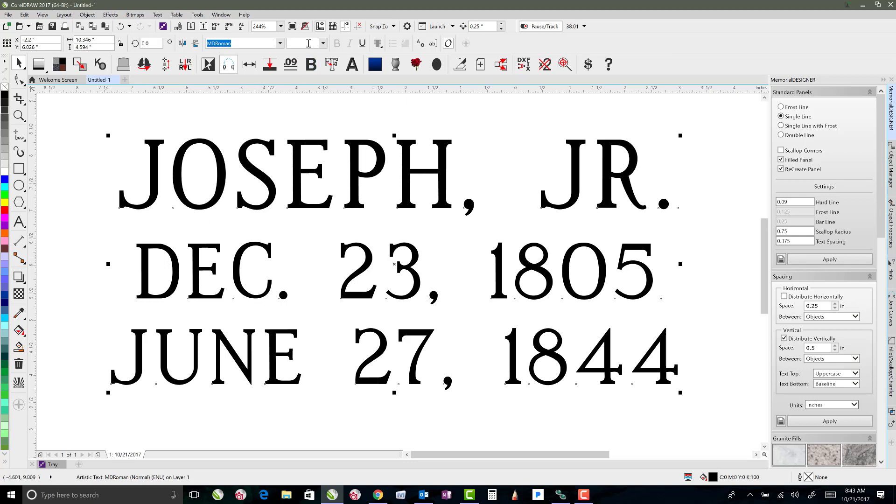
{"action": "left_click", "coordinate": [91, 199]}
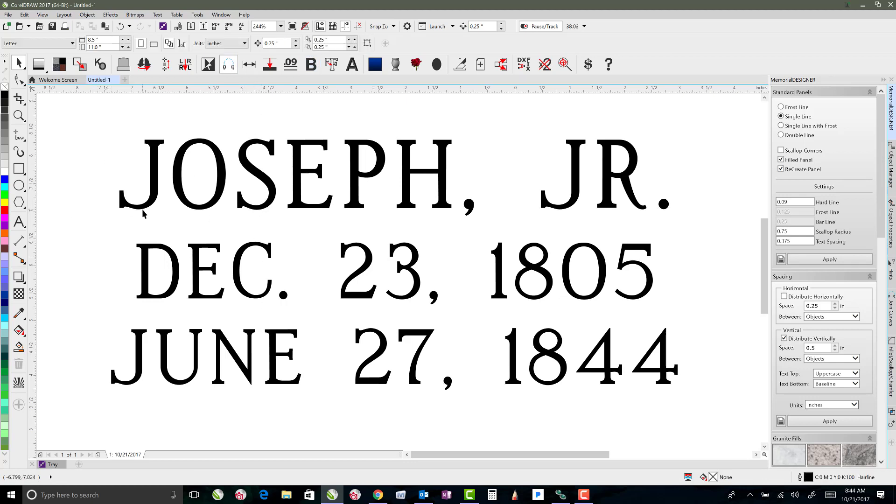
{"action": "left_click", "coordinate": [146, 208]}
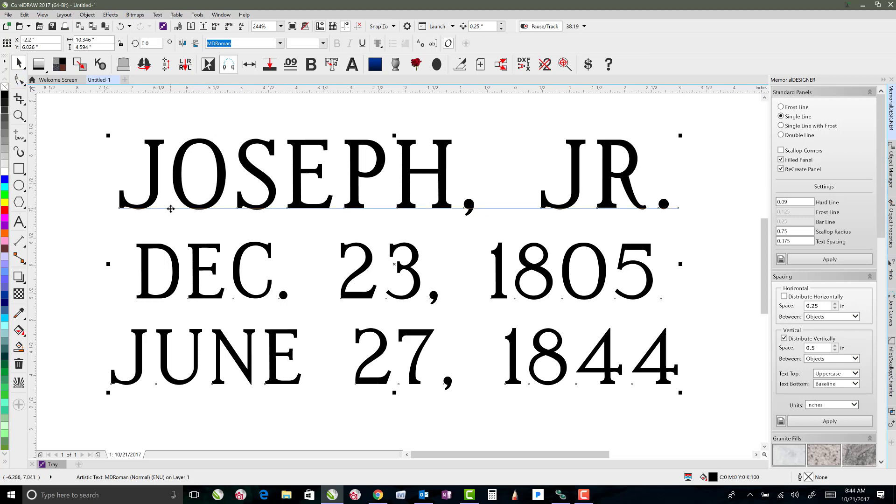
{"action": "left_click", "coordinate": [19, 168]}
{"action": "left_click_drag", "start_coordinate": [194, 208], "coordinate": [206, 244]}
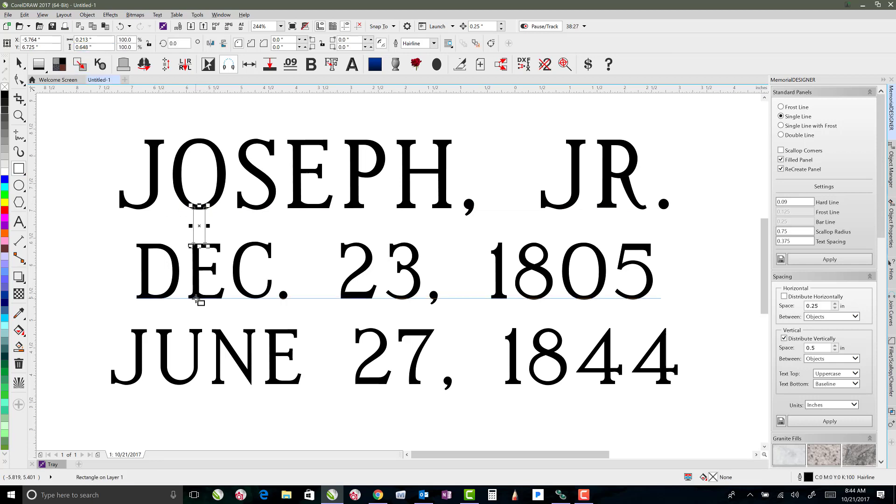
{"action": "left_click_drag", "start_coordinate": [195, 299], "coordinate": [223, 331]}
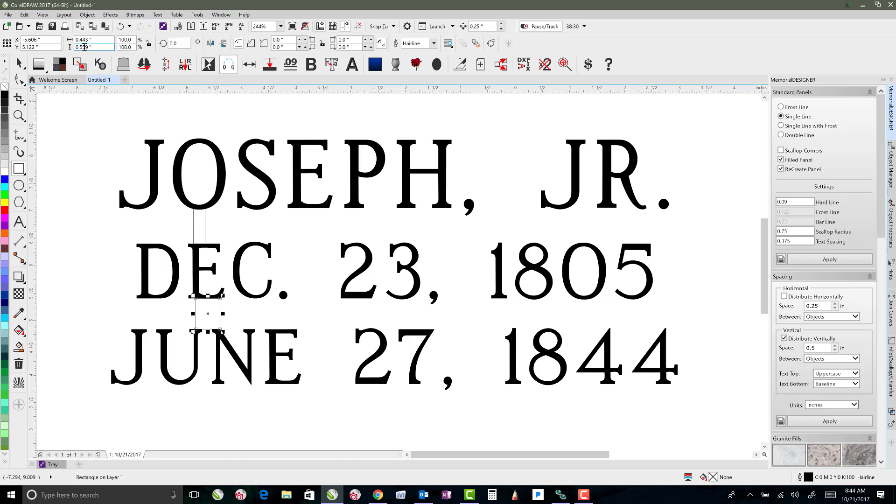
{"action": "left_click", "coordinate": [19, 63]}
{"action": "key", "text": "Escape"}
{"action": "left_click", "coordinate": [177, 261]}
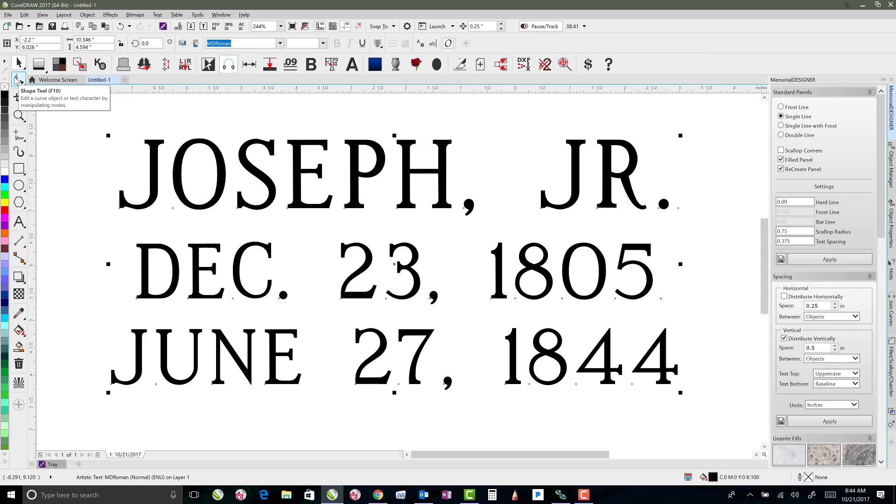
Adjust the inscription's letter and line spacing with the Shape tool spacing handles, then zoom out.
{"action": "left_click", "coordinate": [19, 80]}
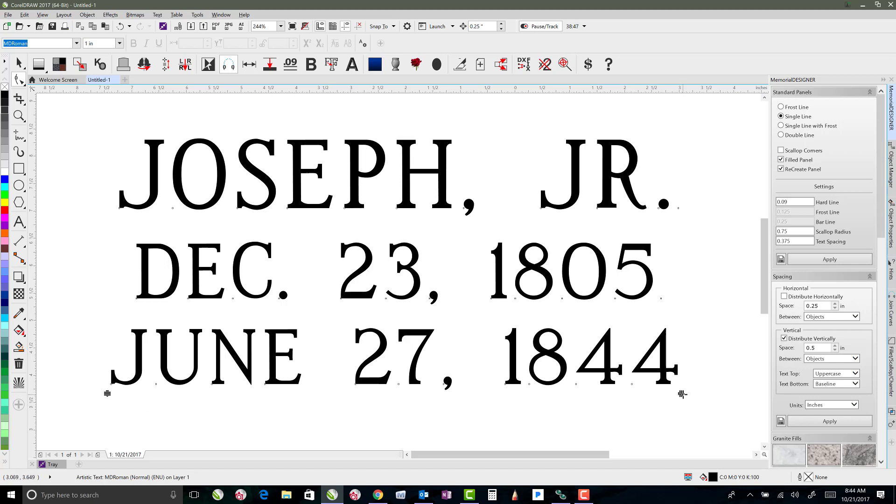
{"action": "left_click_drag", "start_coordinate": [682, 395], "coordinate": [649, 398]}
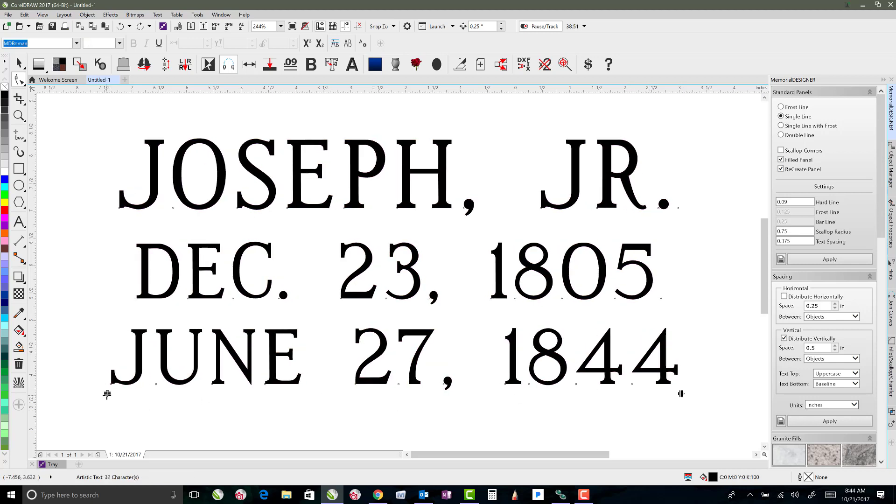
{"action": "mouse_move", "coordinate": [107, 394]}
{"action": "left_mouse_down"}
{"action": "mouse_move", "coordinate": [105, 312]}
{"action": "mouse_move", "coordinate": [96, 426]}
{"action": "mouse_move", "coordinate": [103, 298]}
{"action": "left_mouse_up"}
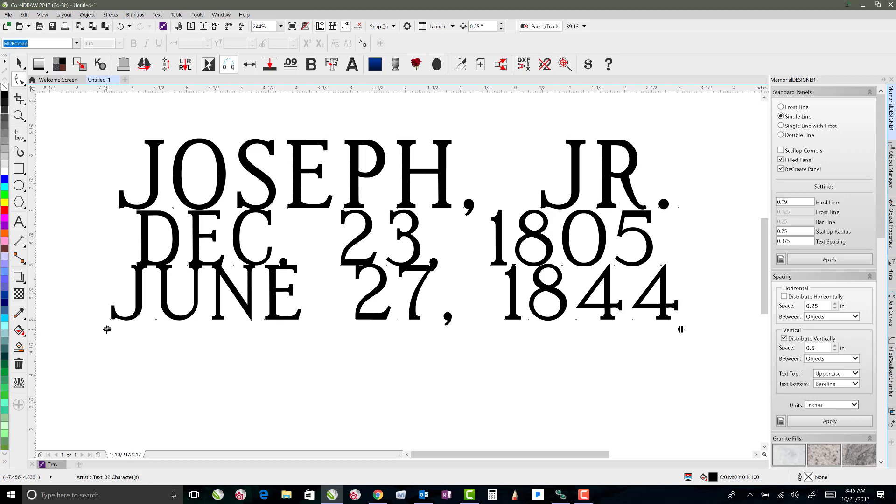
{"action": "mouse_move", "coordinate": [106, 329]}
{"action": "left_mouse_down"}
{"action": "mouse_move", "coordinate": [100, 435]}
{"action": "mouse_move", "coordinate": [108, 324]}
{"action": "left_mouse_up"}
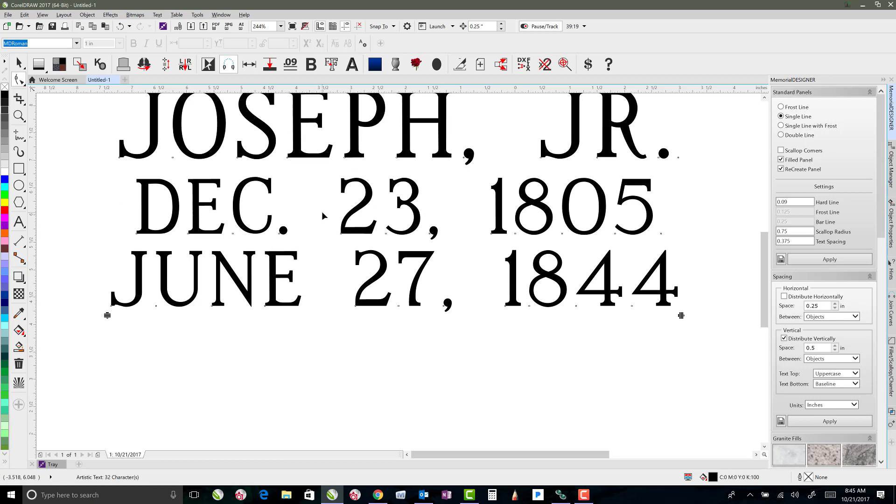
{"action": "scroll", "coordinate": [410, 273], "scroll_direction": "down", "scroll_amount": 2}
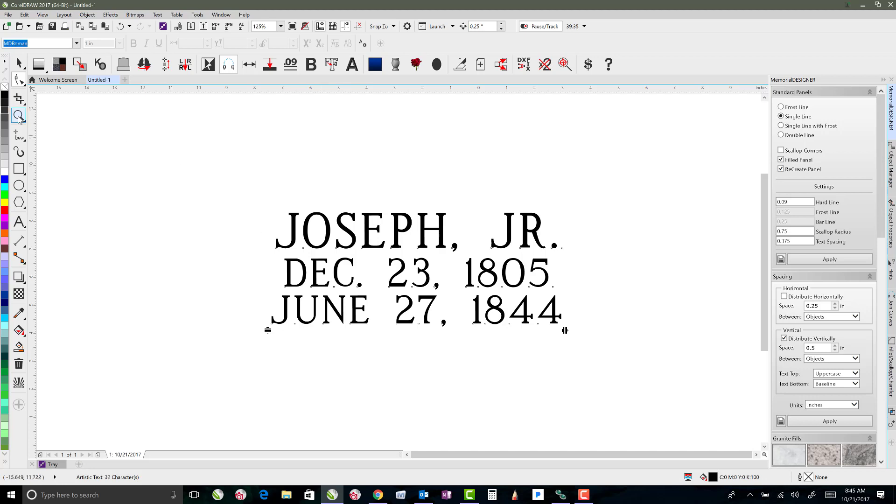
Nudge the two date lines slightly upward, then reselect the inscription as one object.
{"action": "left_click", "coordinate": [19, 116]}
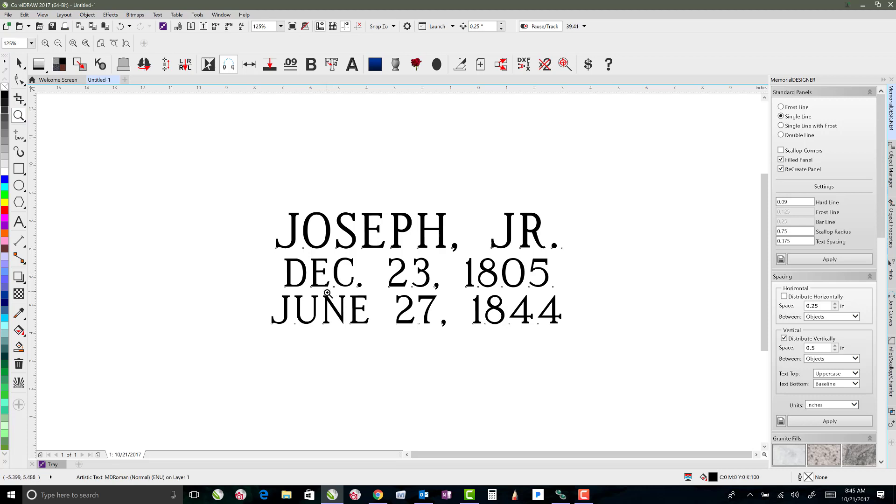
{"action": "left_click", "coordinate": [19, 80]}
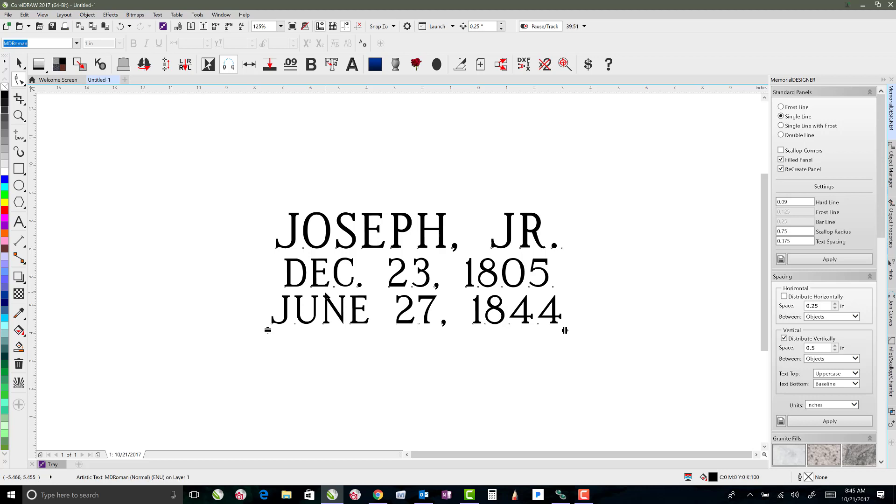
{"action": "mouse_move", "coordinate": [268, 331]}
{"action": "left_mouse_down"}
{"action": "mouse_move", "coordinate": [267, 316]}
{"action": "mouse_move", "coordinate": [266, 363]}
{"action": "mouse_move", "coordinate": [267, 308]}
{"action": "mouse_move", "coordinate": [268, 346]}
{"action": "mouse_move", "coordinate": [266, 321]}
{"action": "mouse_move", "coordinate": [267, 332]}
{"action": "left_mouse_up"}
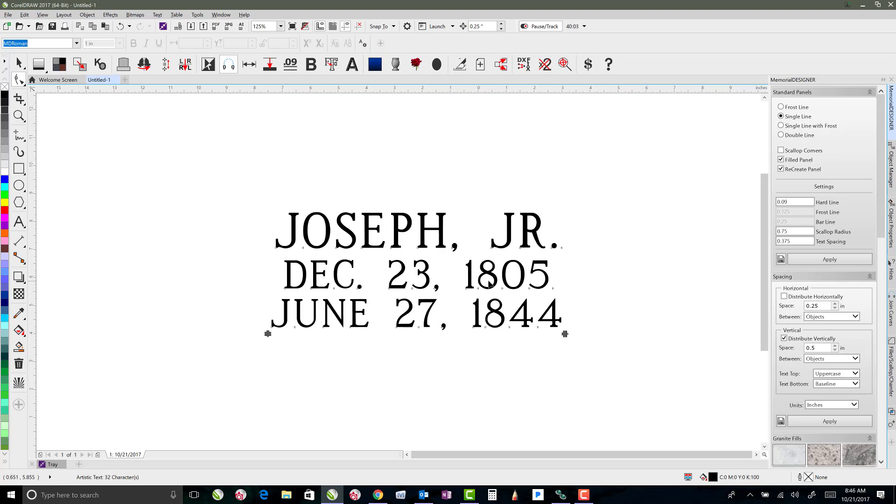
{"action": "left_click", "coordinate": [19, 63]}
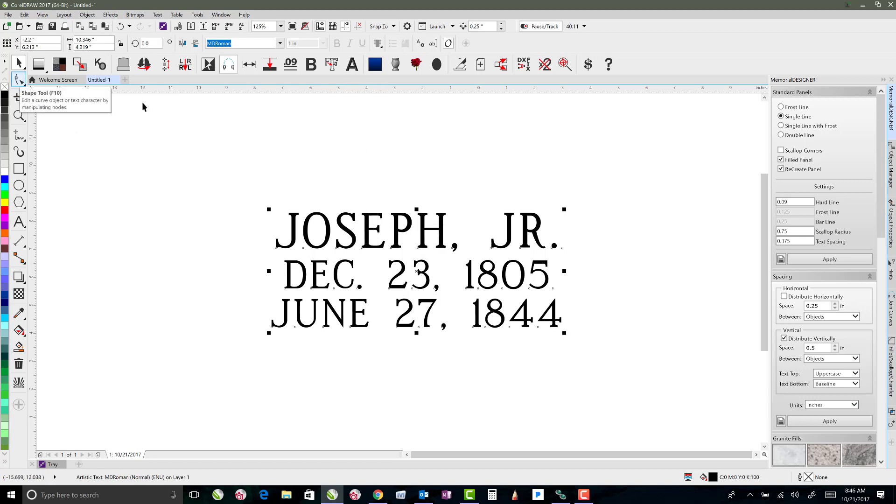
Open Text Properties and drag the line-spacing handle to try wider and tighter spacing.
{"action": "left_click", "coordinate": [158, 15]}
{"action": "left_click", "coordinate": [161, 26]}
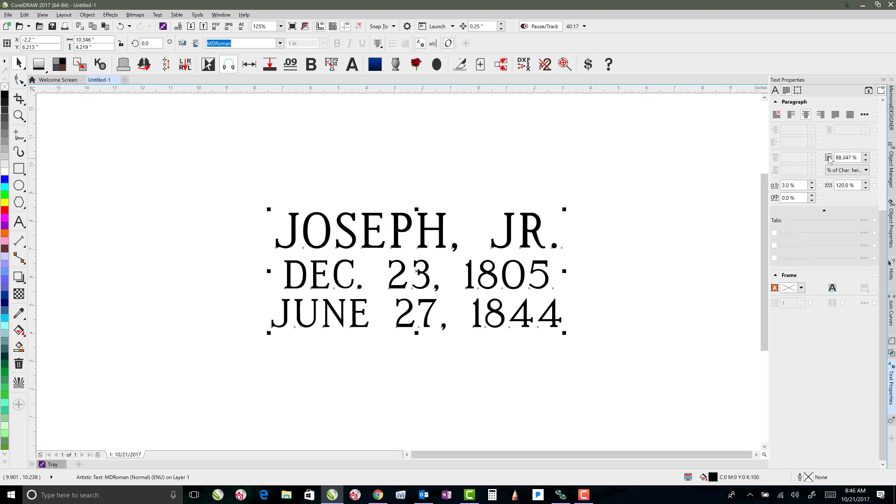
{"action": "left_click", "coordinate": [19, 80]}
{"action": "mouse_move", "coordinate": [269, 335]}
{"action": "left_mouse_down"}
{"action": "mouse_move", "coordinate": [268, 355]}
{"action": "mouse_move", "coordinate": [268, 347]}
{"action": "left_mouse_up"}
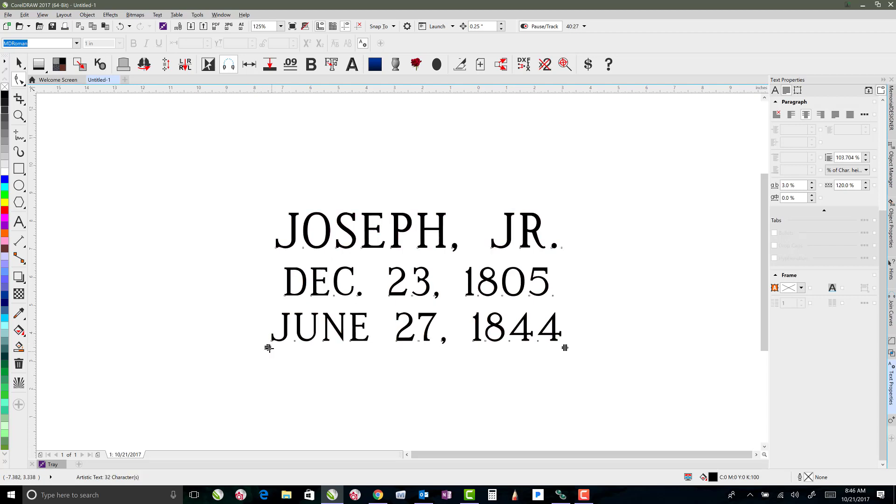
{"action": "left_click_drag", "start_coordinate": [265, 347], "coordinate": [264, 378]}
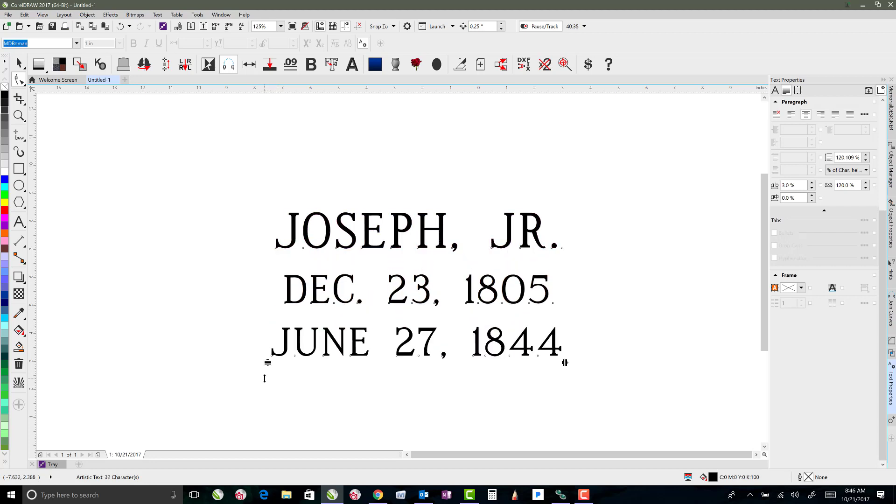
{"action": "left_click_drag", "start_coordinate": [267, 362], "coordinate": [266, 314]}
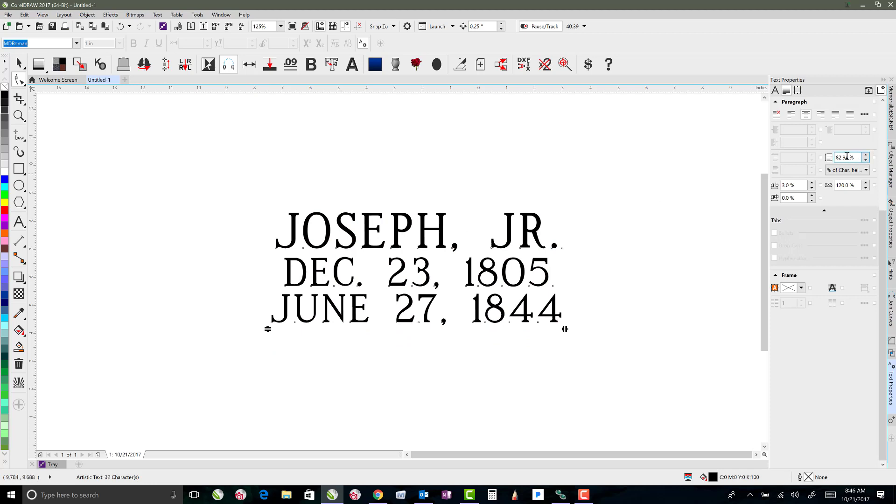
Enter 150% line spacing, then change it to 100% of character height.
{"action": "left_click_drag", "start_coordinate": [858, 157], "coordinate": [816, 162]}
{"action": "type", "text": "150"}
{"action": "key", "text": "Return"}
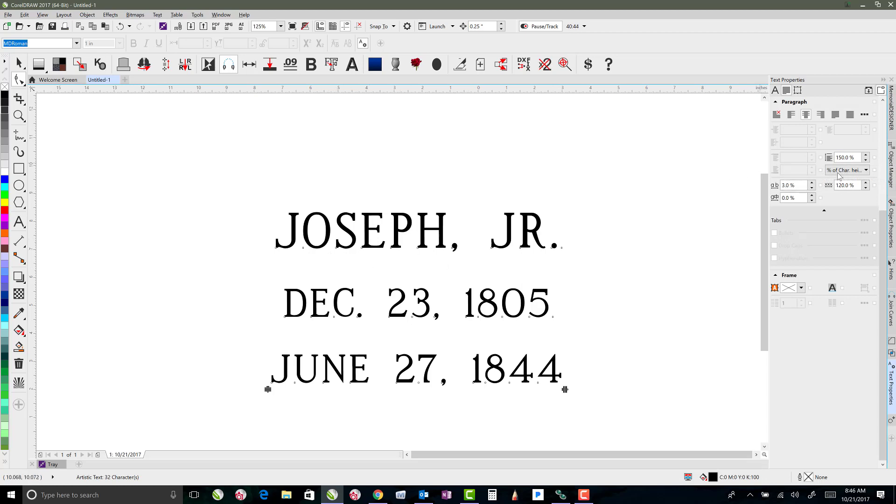
{"action": "double_click", "coordinate": [845, 157]}
{"action": "type", "text": "100"}
{"action": "key", "text": "Return"}
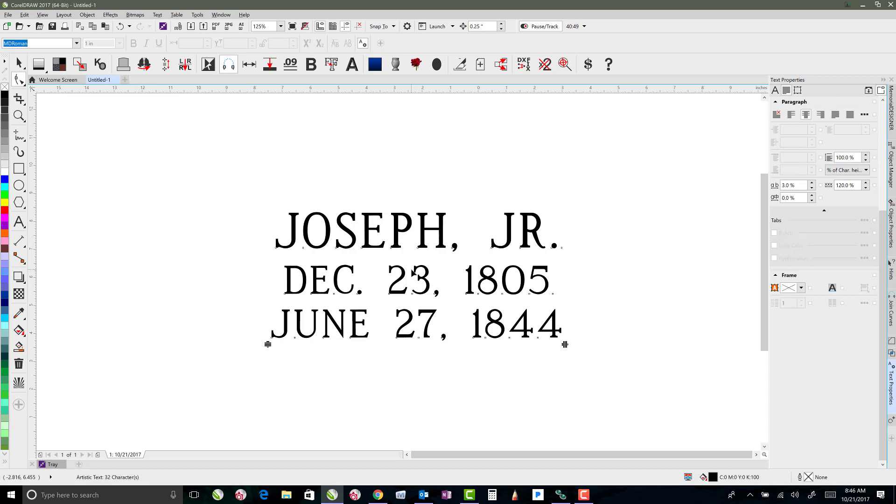
Switch line-spacing units to points and set a fixed 1.5 in (108 pt) spacing.
{"action": "left_click", "coordinate": [866, 171]}
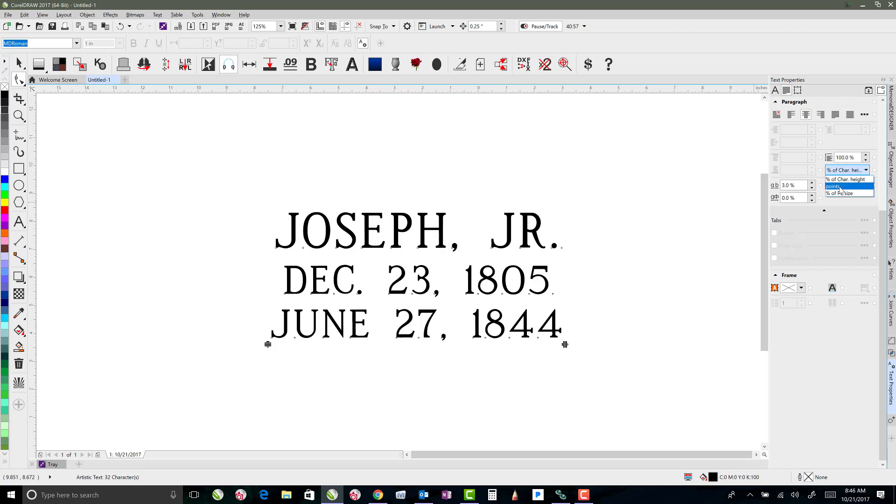
{"action": "left_click", "coordinate": [840, 187]}
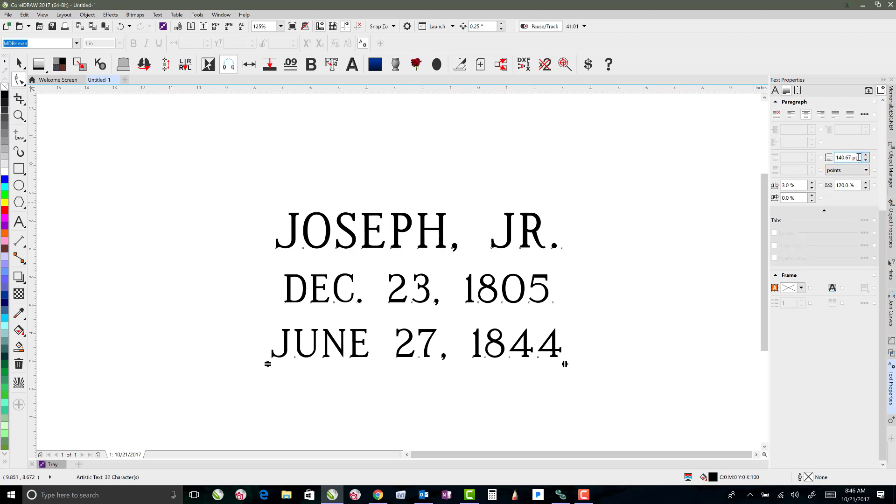
{"action": "left_click", "coordinate": [858, 158]}
{"action": "key", "text": "BackSpace"}
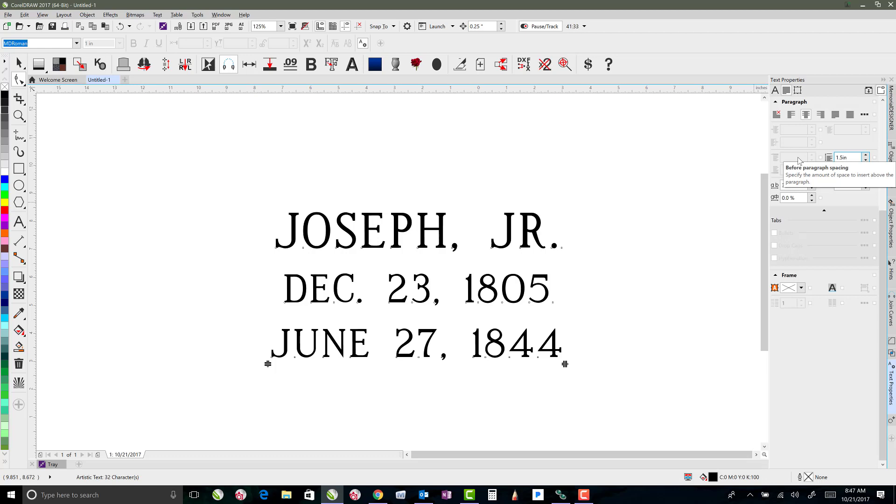
{"action": "key", "text": "Return"}
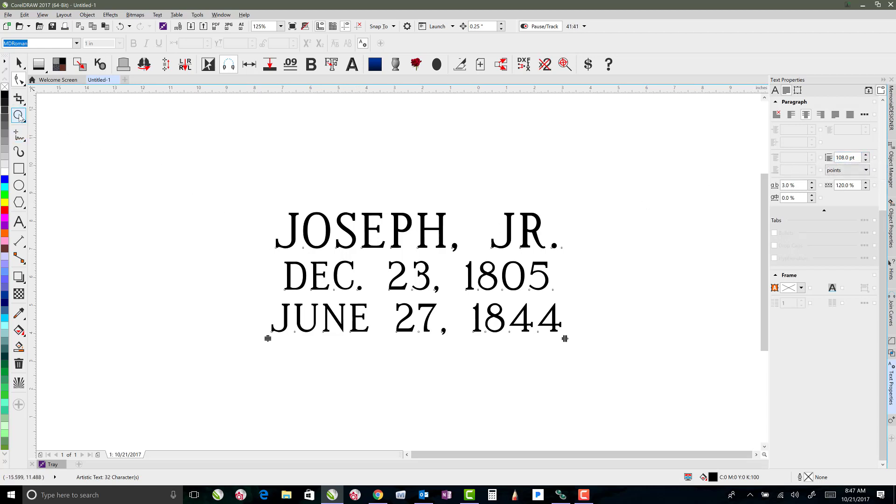
Zoom in and draw measuring boxes in the gaps above DEC and between DEC and JUNE.
{"action": "left_click_drag", "start_coordinate": [266, 230], "coordinate": [410, 350]}
{"action": "left_click", "coordinate": [20, 168]}
{"action": "left_click_drag", "start_coordinate": [320, 145], "coordinate": [358, 186]}
{"action": "left_click_drag", "start_coordinate": [325, 269], "coordinate": [378, 310]}
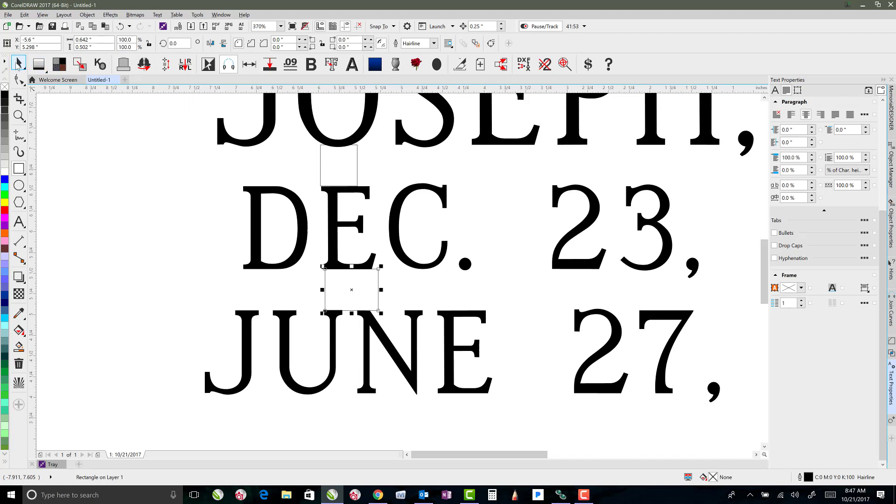
Set the upper box's height to 8, delete both boxes, and zoom to fit the inscription.
{"action": "left_click", "coordinate": [18, 63]}
{"action": "left_click", "coordinate": [320, 155]}
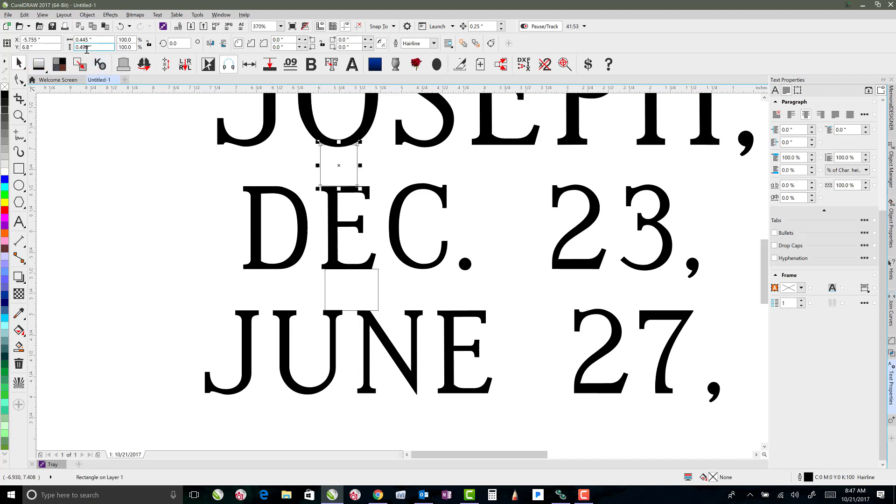
{"action": "key", "text": "BackSpace"}
{"action": "type", "text": "8"}
{"action": "key", "text": "Return"}
{"action": "key", "text": "Delete"}
{"action": "left_click", "coordinate": [325, 285]}
{"action": "key", "text": "Delete"}
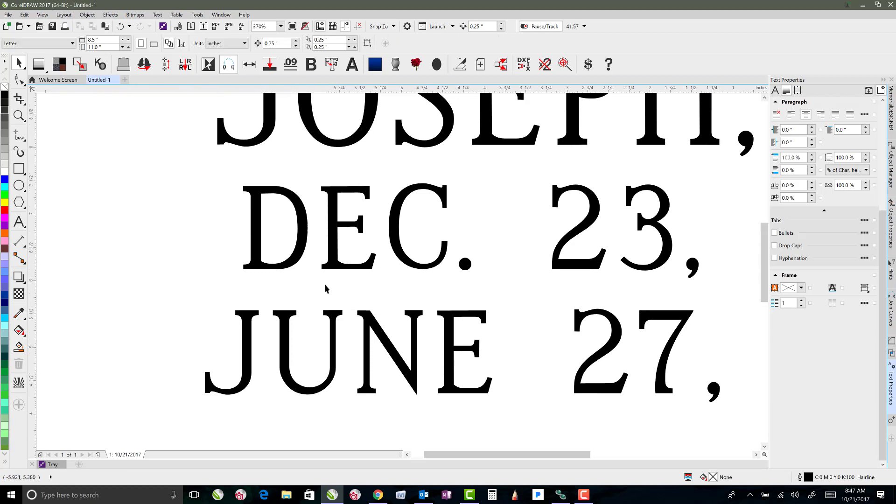
{"action": "key", "text": "F4"}
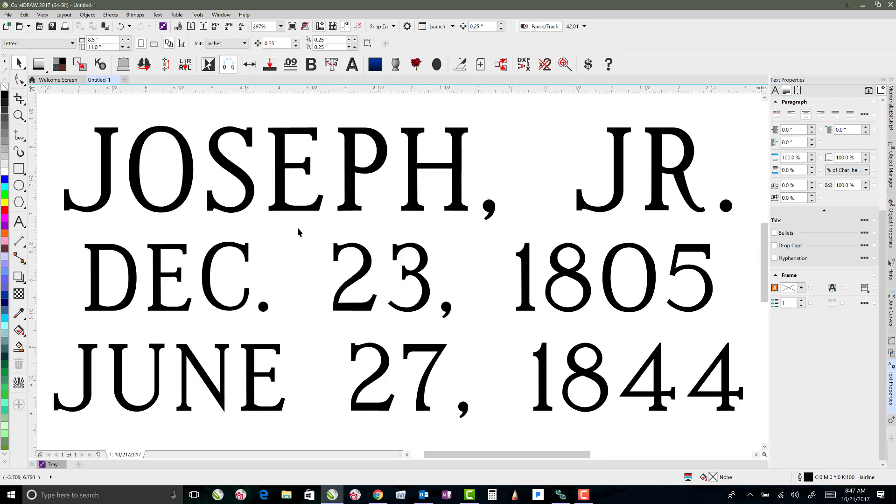
Check the inscription's 108 pt spacing, deselect it, and show the MemorialDESIGNER docker.
{"action": "left_click", "coordinate": [159, 252]}
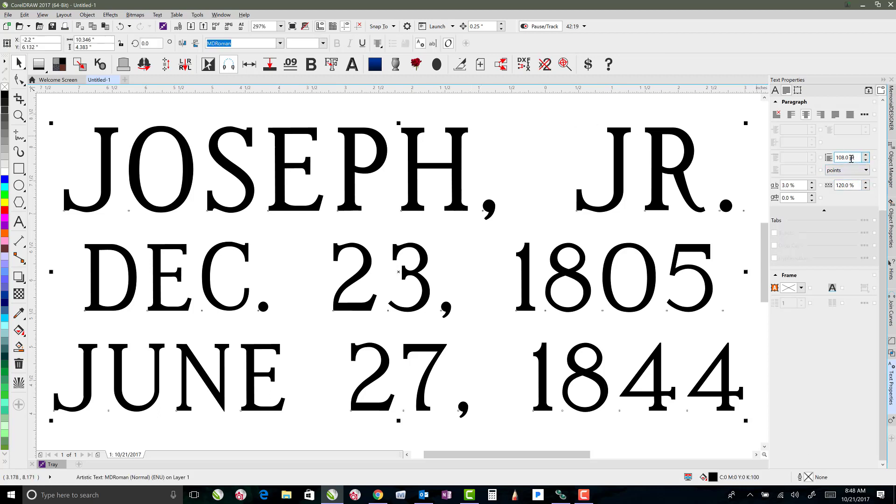
{"action": "left_click", "coordinate": [621, 115]}
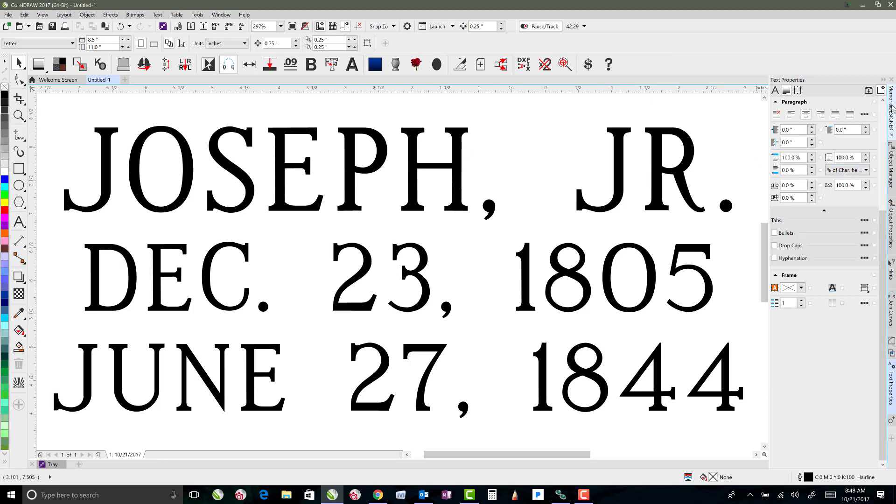
{"action": "left_click", "coordinate": [891, 109]}
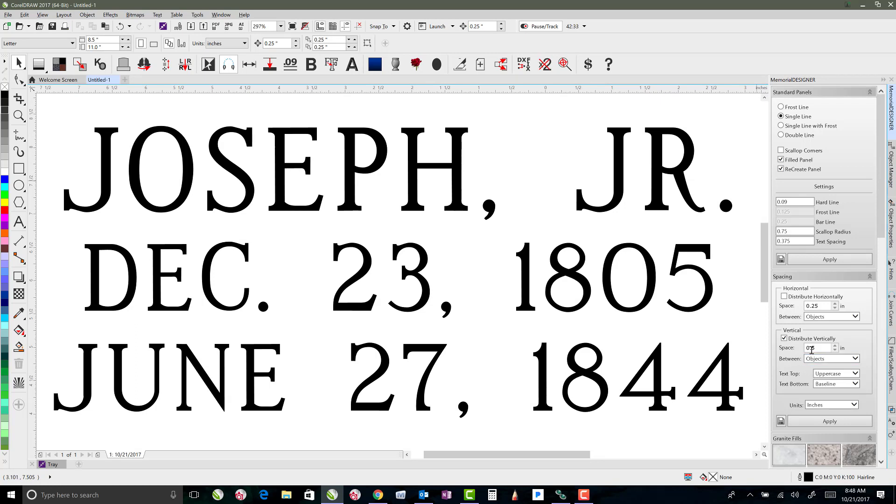
Apply 0.5 in vertical distribution to the inscription and confirm each line is now separate.
{"action": "left_click", "coordinate": [465, 203]}
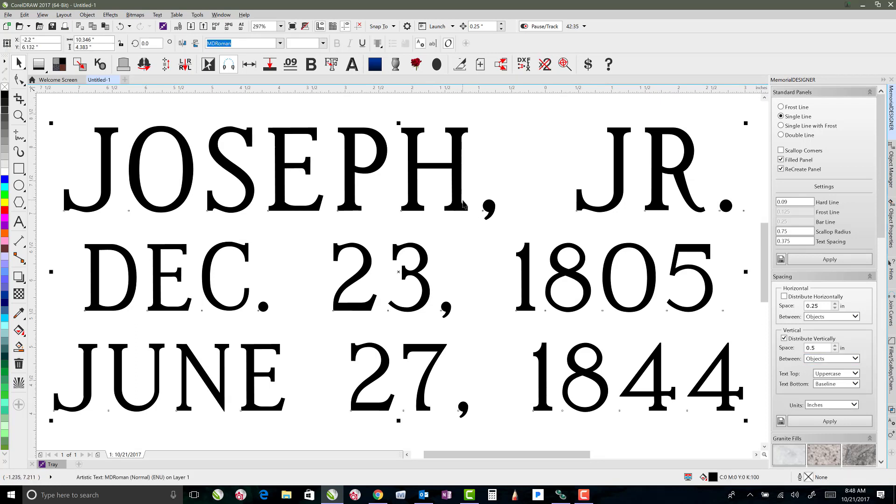
{"action": "left_click", "coordinate": [818, 422]}
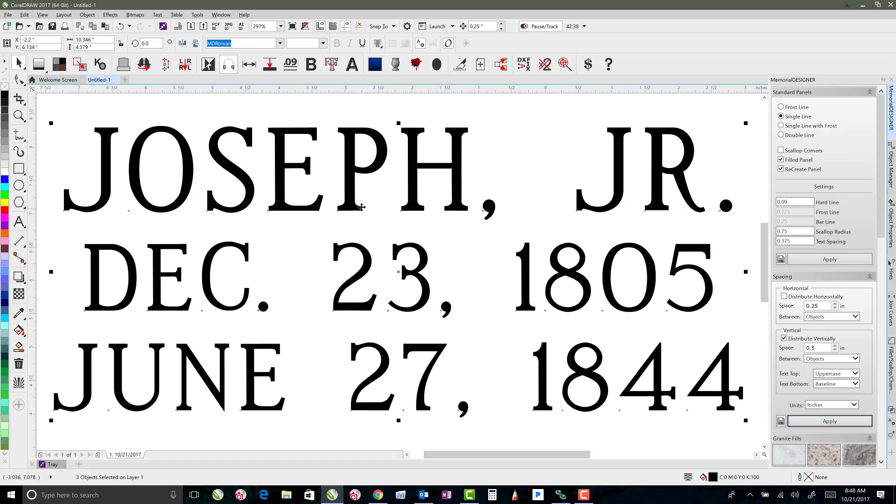
{"action": "left_click", "coordinate": [410, 211]}
{"action": "left_click", "coordinate": [416, 251]}
{"action": "left_click", "coordinate": [415, 350]}
{"action": "left_click", "coordinate": [457, 242]}
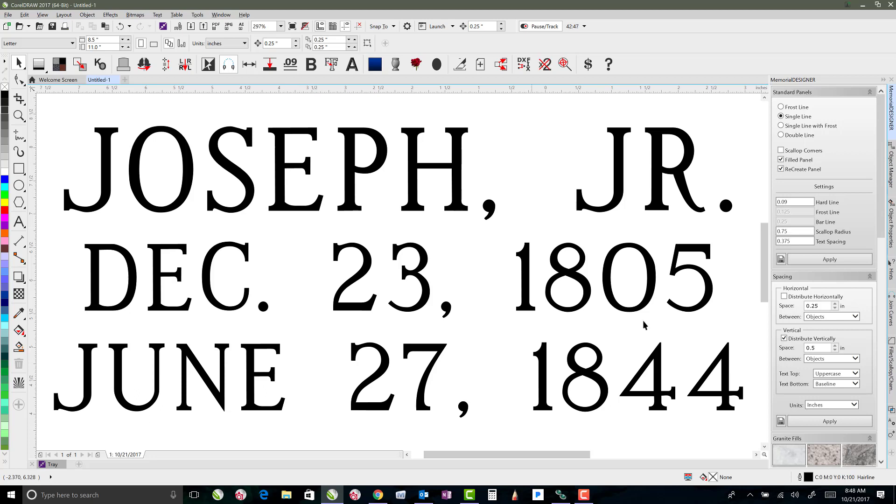
Set Vertical Space to .75 in, reapply distribution to all three lines, and check the name line.
{"action": "left_click_drag", "start_coordinate": [813, 348], "coordinate": [777, 348]}
{"action": "type", "text": ".75"}
{"action": "key", "text": "ctrl+a"}
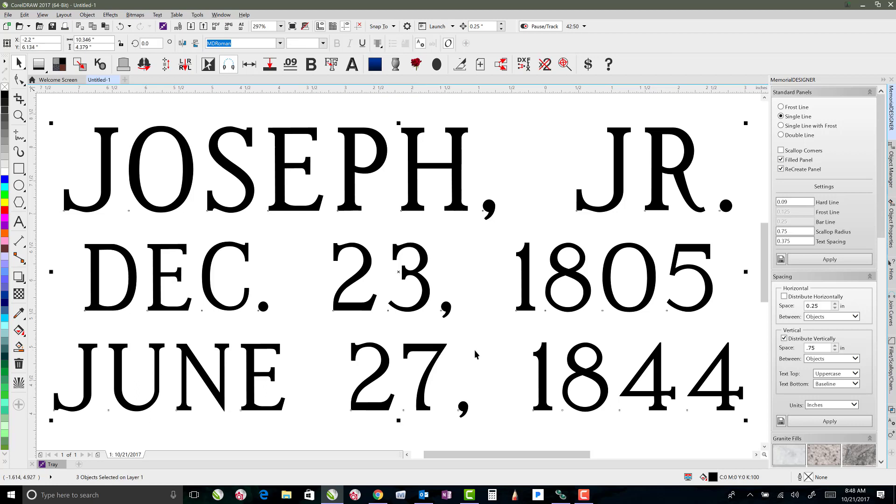
{"action": "left_click", "coordinate": [785, 421]}
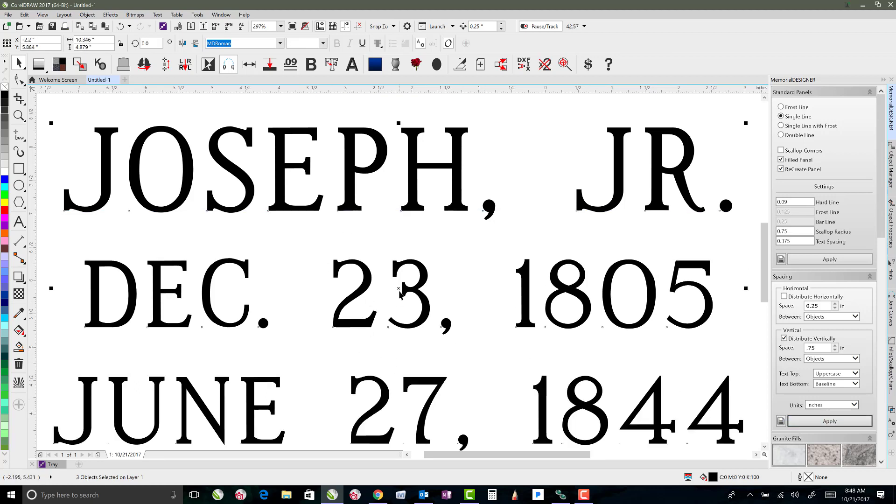
{"action": "left_click", "coordinate": [327, 245]}
{"action": "scroll", "coordinate": [327, 243], "scroll_direction": "down", "scroll_amount": 1}
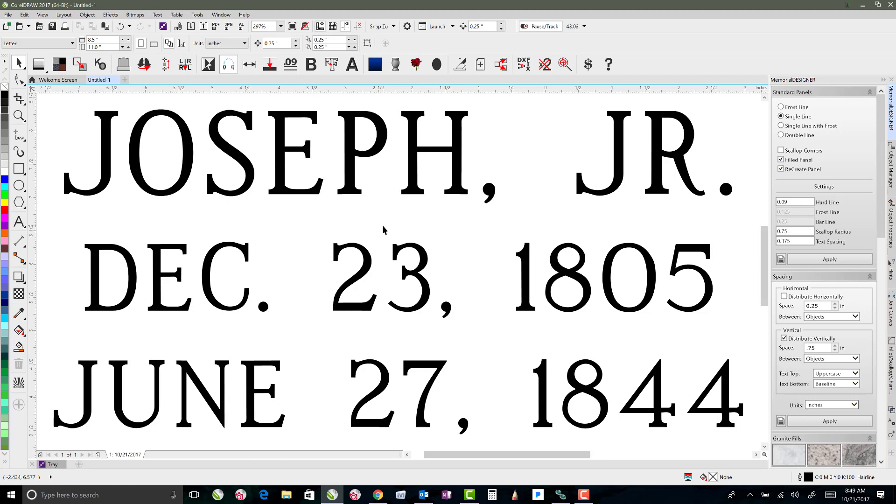
{"action": "left_click", "coordinate": [349, 192]}
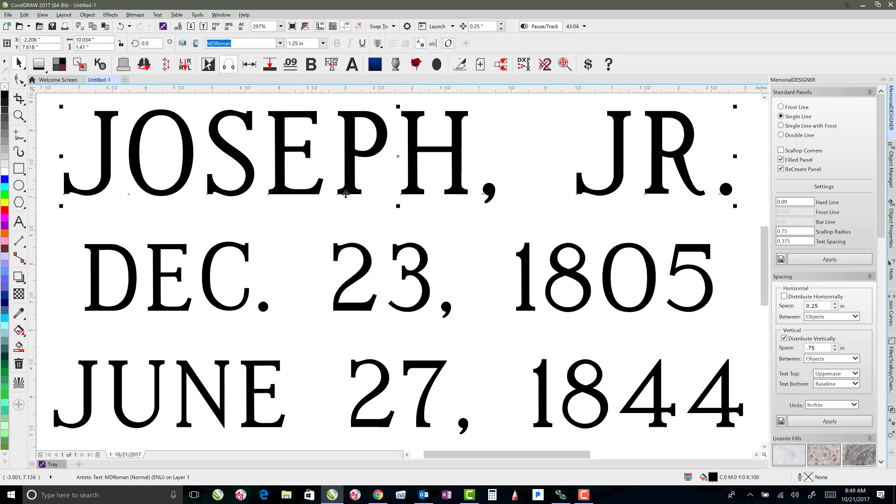
{"action": "left_click", "coordinate": [351, 220]}
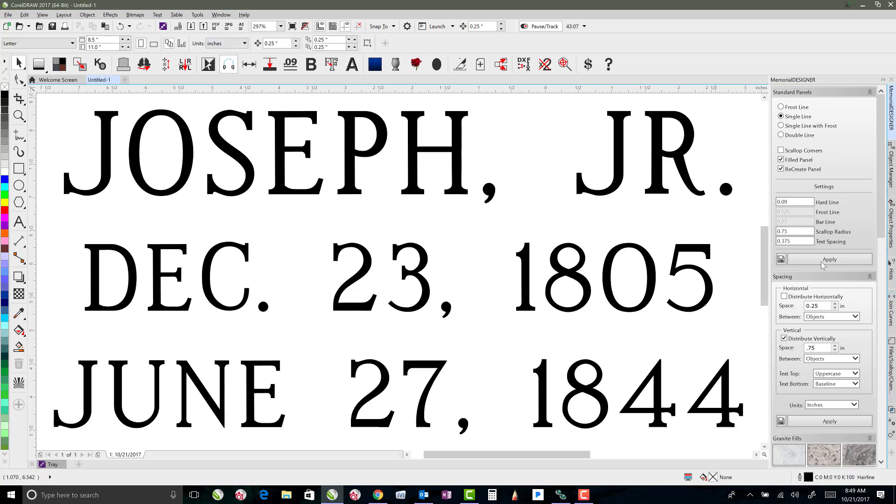